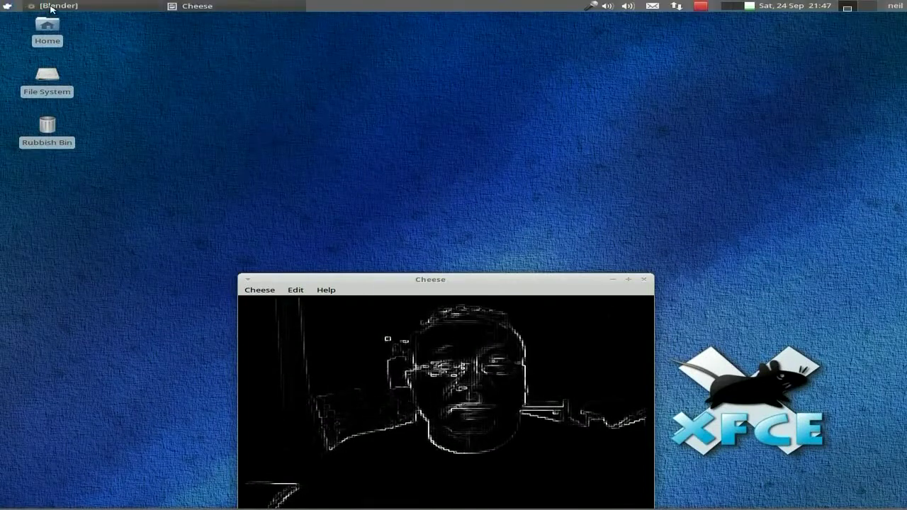
Step: Restore the minimized Blender window and dismiss its splash screen to show the default cube scene
{"action": "left_click", "coordinate": [54, 6]}
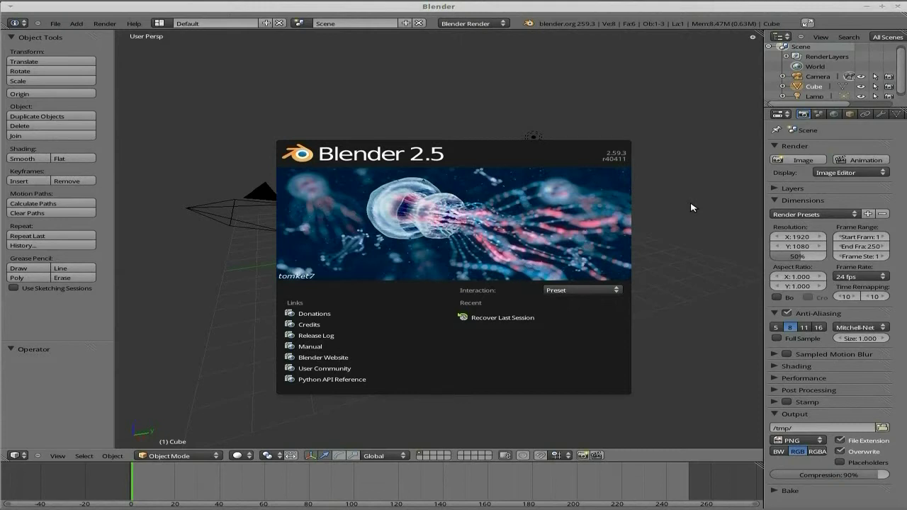
{"action": "left_click", "coordinate": [692, 207]}
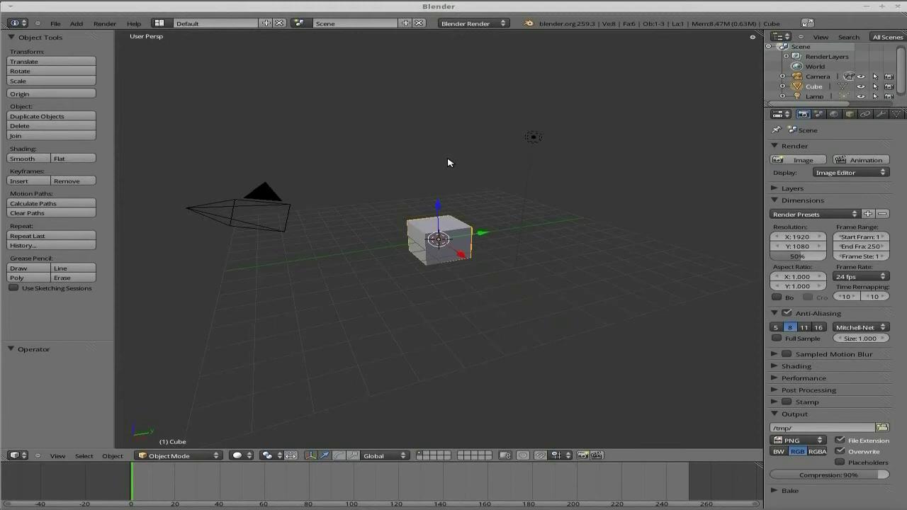
Step: Minimize Blender from the top panel, revealing the XFCE desktop and Cheese webcam window
{"action": "left_click", "coordinate": [51, 4]}
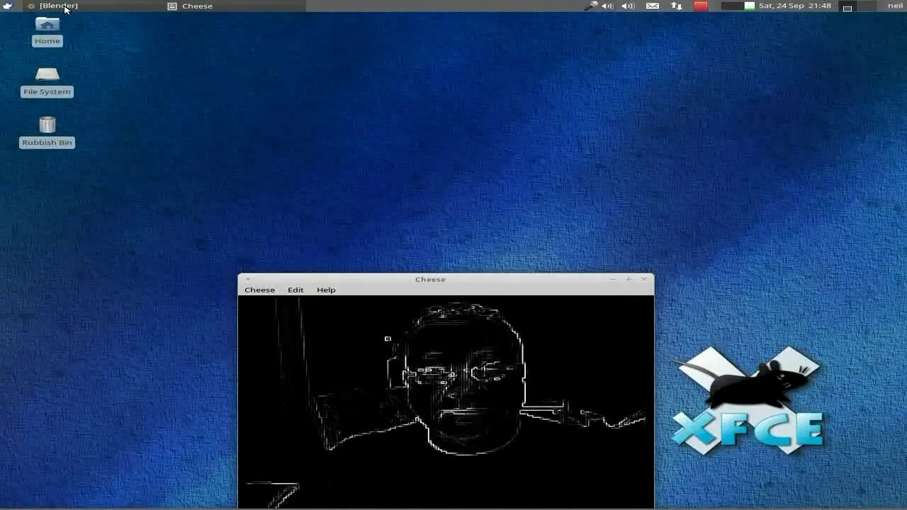